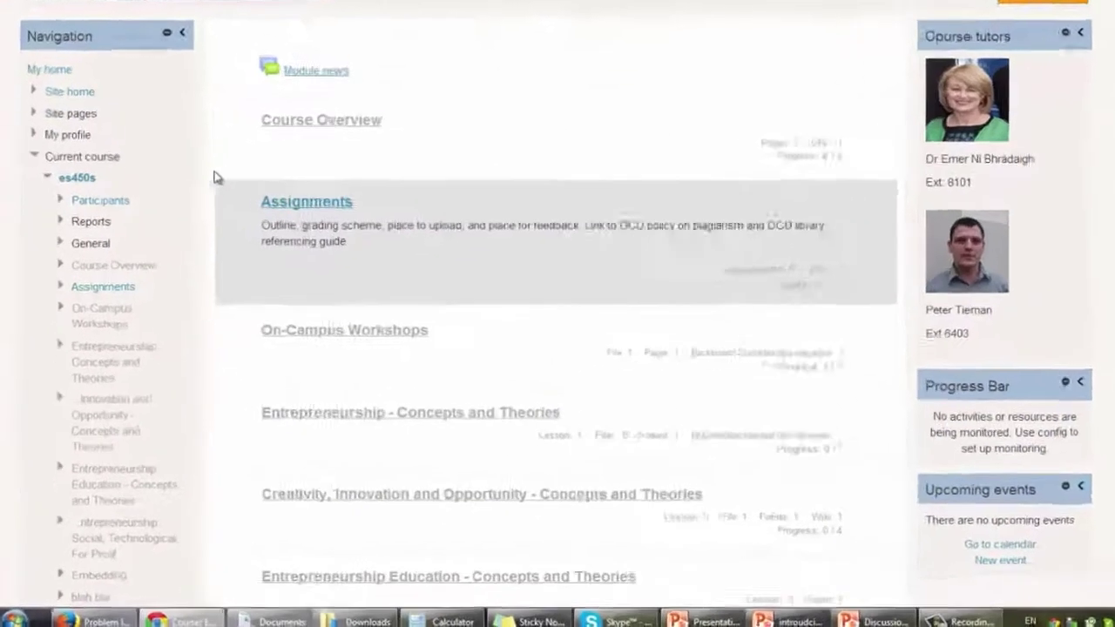
Open the form for auto-creating groups from the es450s course's user group administration.
{"action": "scroll", "coordinate": [218, 177], "scroll_direction": "down", "scroll_amount": 5}
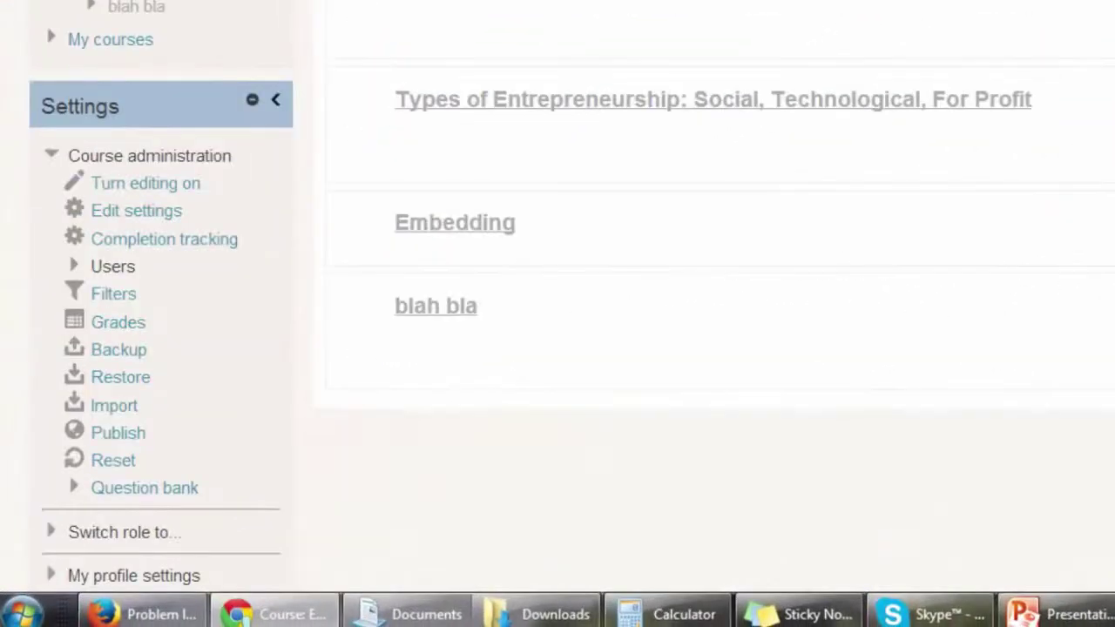
{"action": "left_click", "coordinate": [111, 270]}
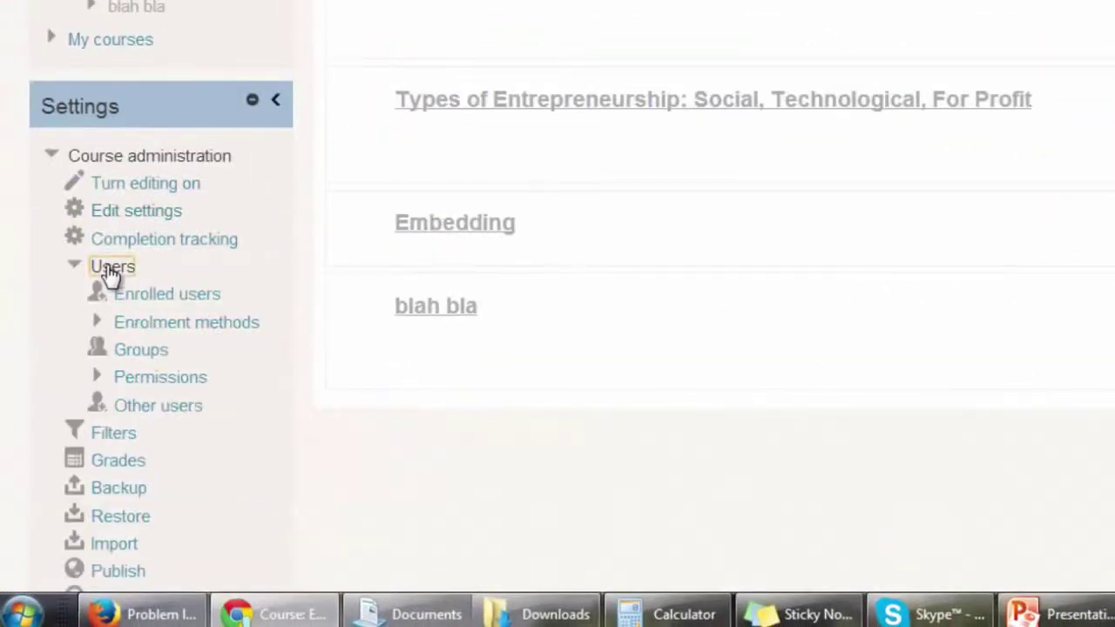
{"action": "left_click", "coordinate": [142, 359]}
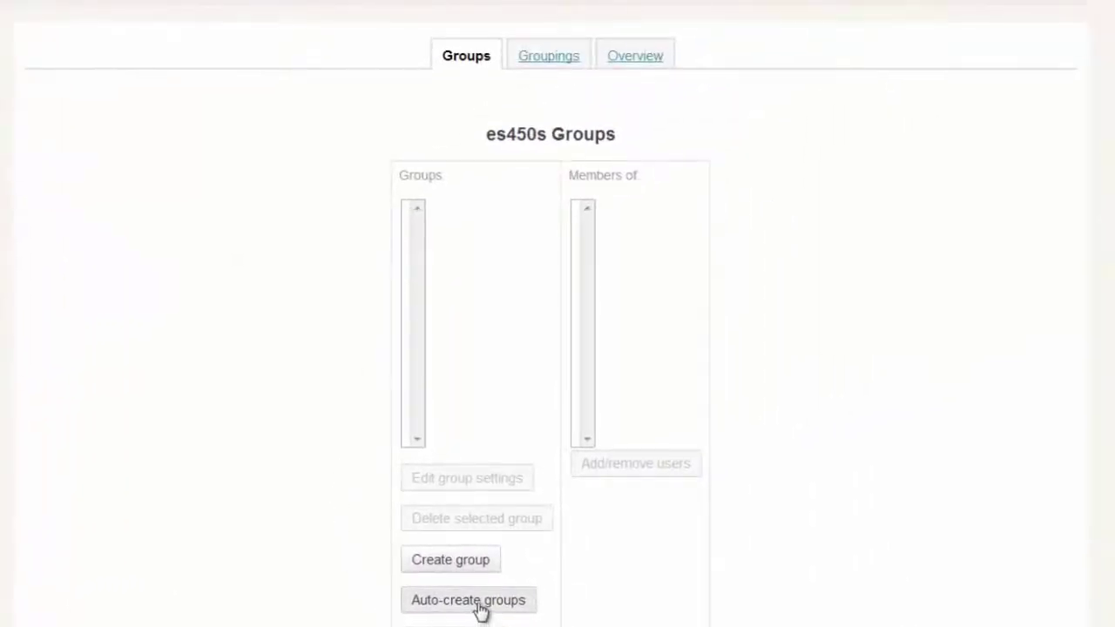
{"action": "left_click", "coordinate": [481, 610]}
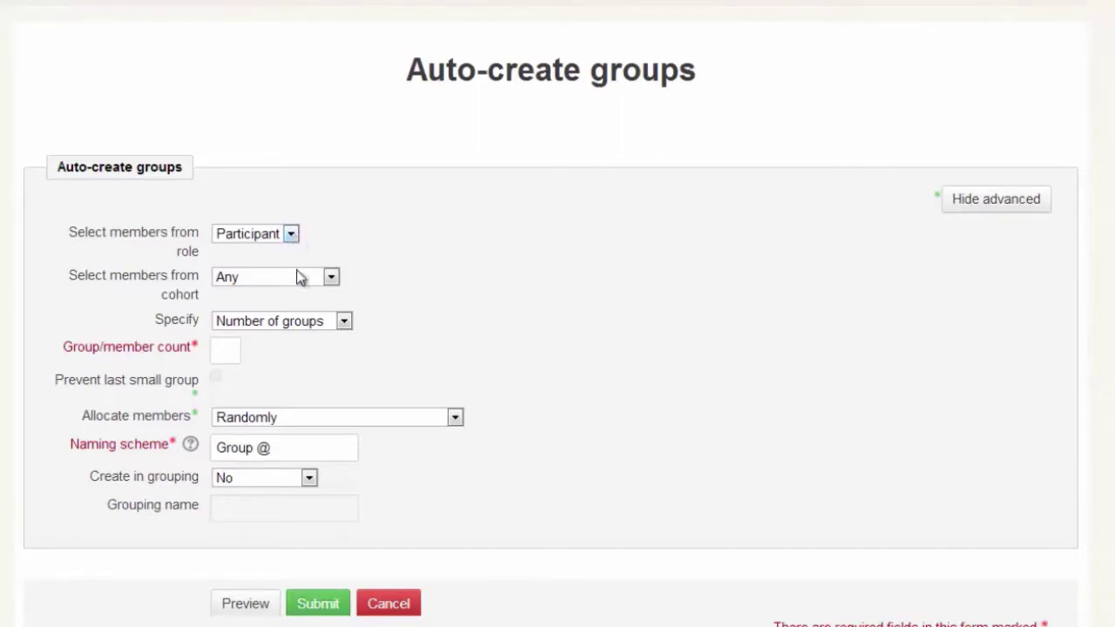
Specify the auto-created groups by members per group, with a member count of 1.
{"action": "left_click", "coordinate": [345, 323]}
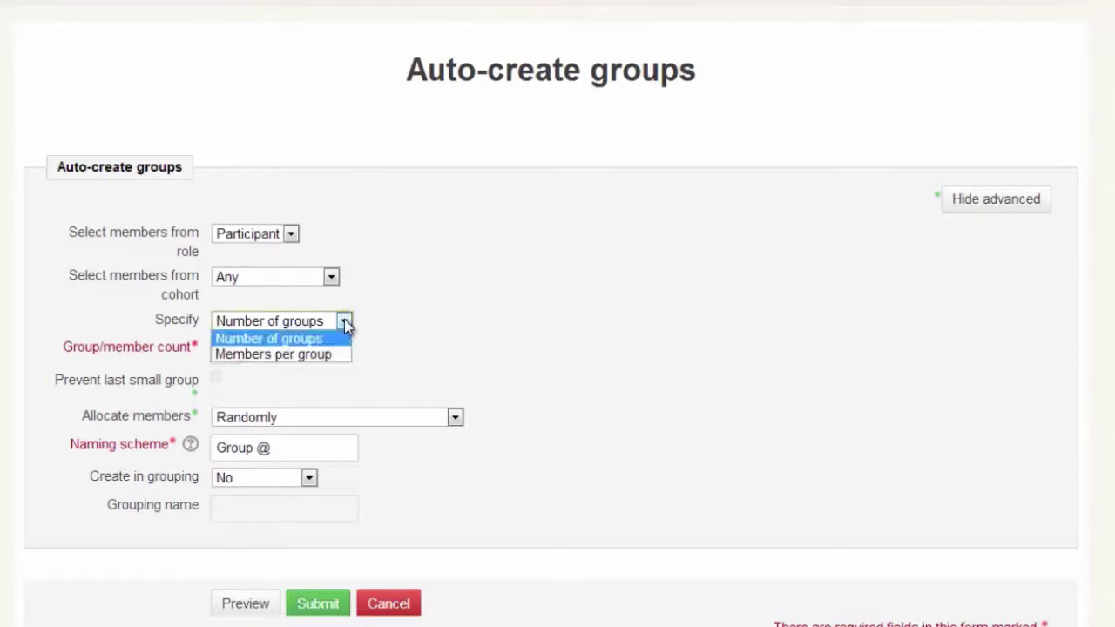
{"action": "left_click", "coordinate": [335, 365]}
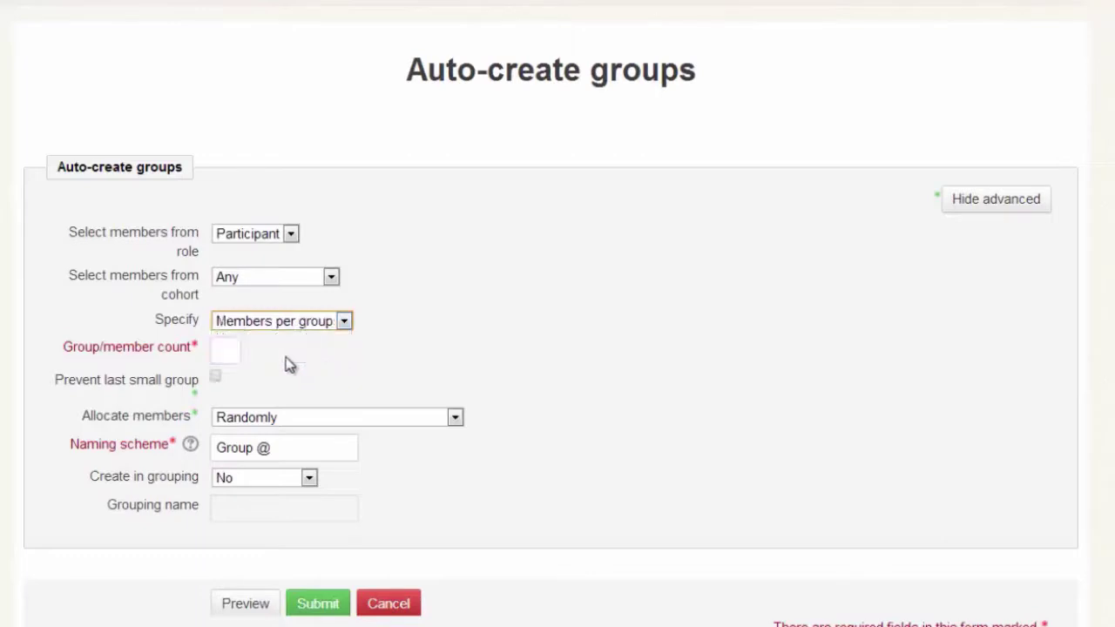
{"action": "left_click", "coordinate": [227, 352]}
{"action": "type", "text": "1"}
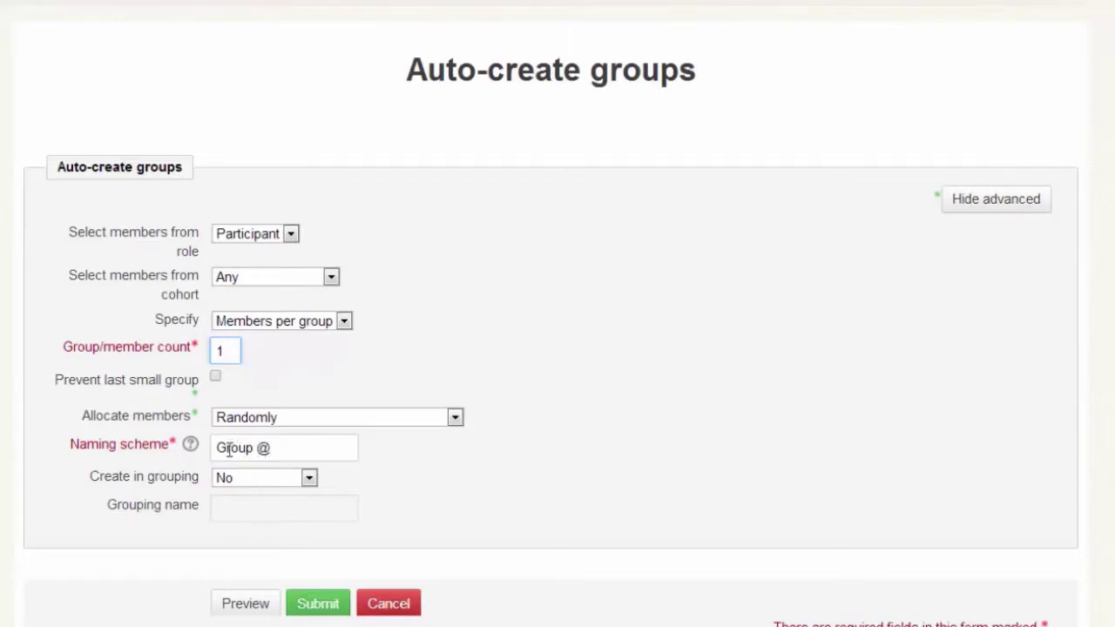
{"action": "left_click", "coordinate": [283, 450]}
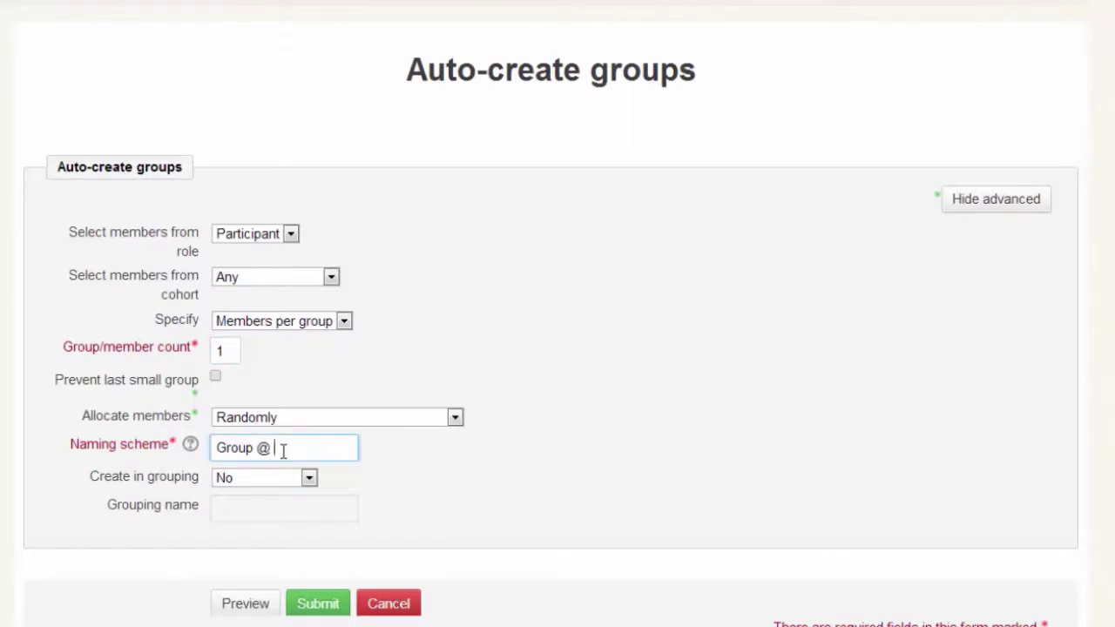
{"action": "type", "text": "#"}
{"action": "key", "text": "BackSpace"}
{"action": "key", "text": "BackSpace"}
Auto-create the groups in a new grouping named "individuals" and open the course's groupings list.
{"action": "left_click", "coordinate": [310, 478]}
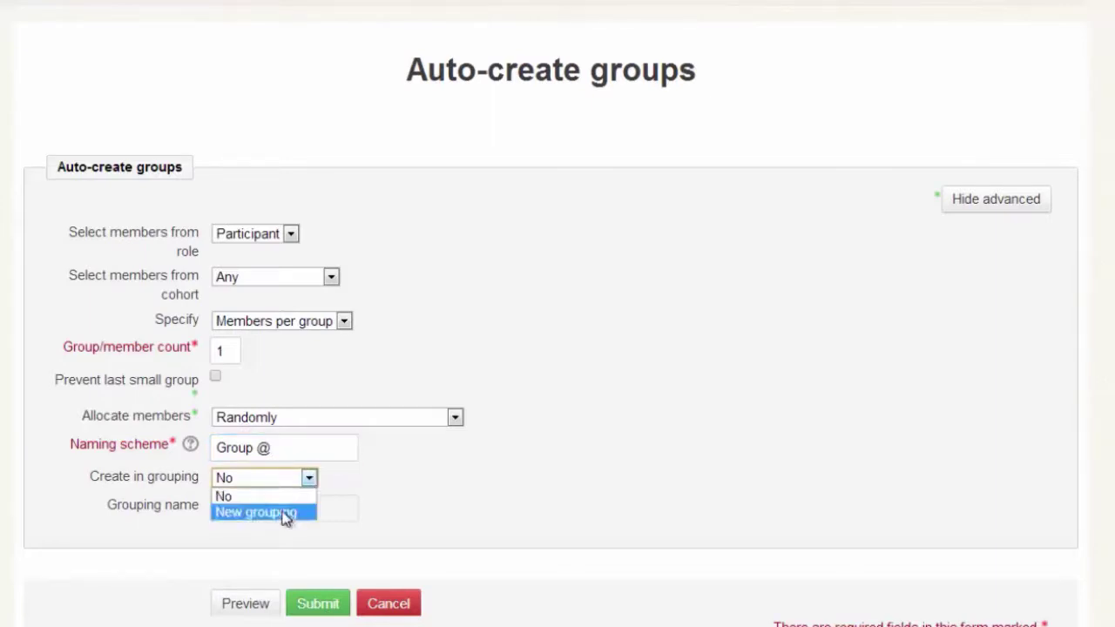
{"action": "left_click", "coordinate": [285, 511]}
{"action": "left_click", "coordinate": [283, 512]}
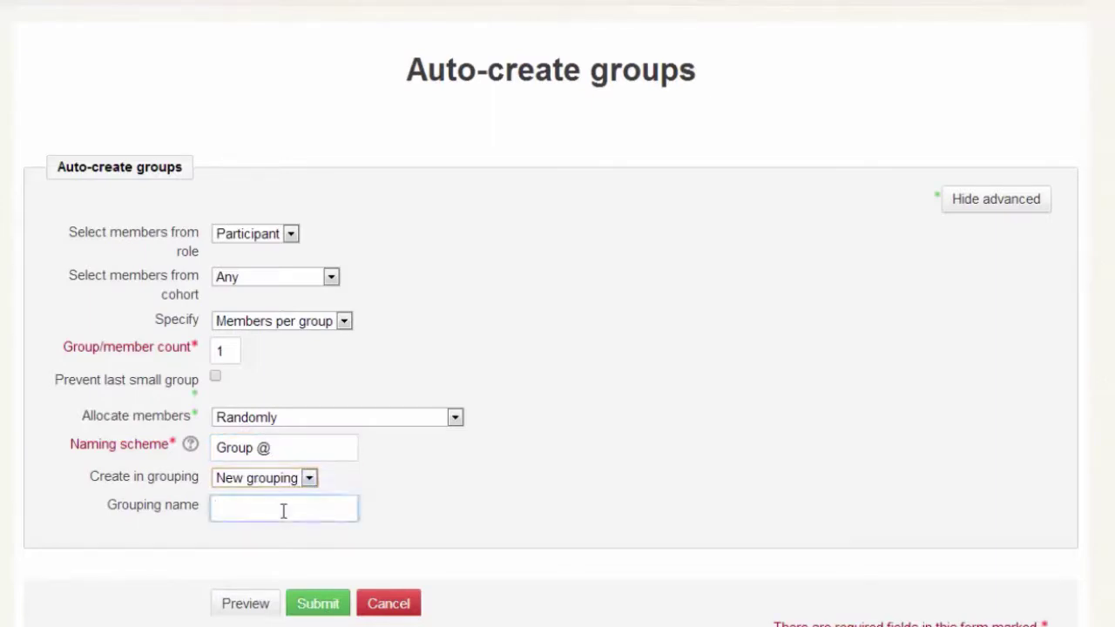
{"action": "type", "text": "individuals"}
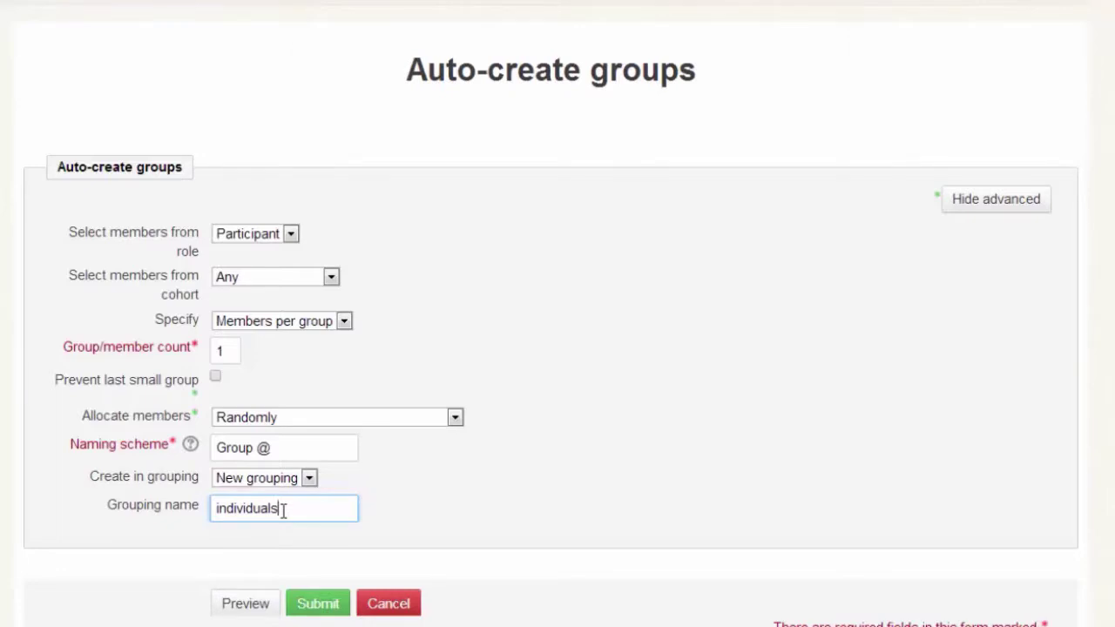
{"action": "left_click", "coordinate": [320, 608]}
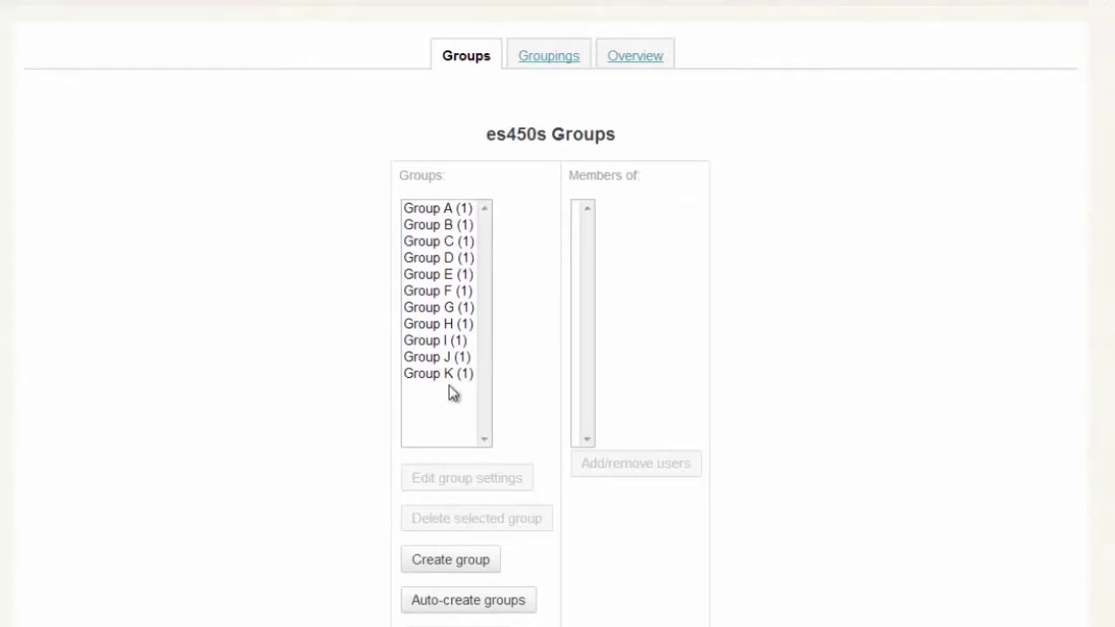
{"action": "left_click", "coordinate": [541, 55]}
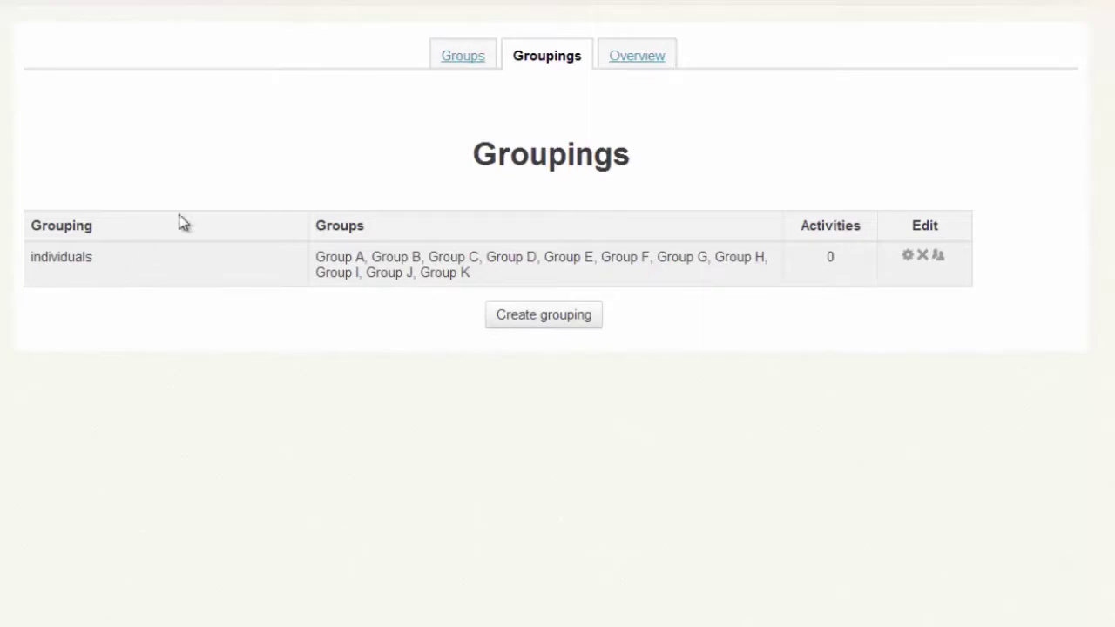
Return to the course page, enable editing and start adding a Forum activity to the Course Overview section.
{"action": "left_click", "coordinate": [157, 2]}
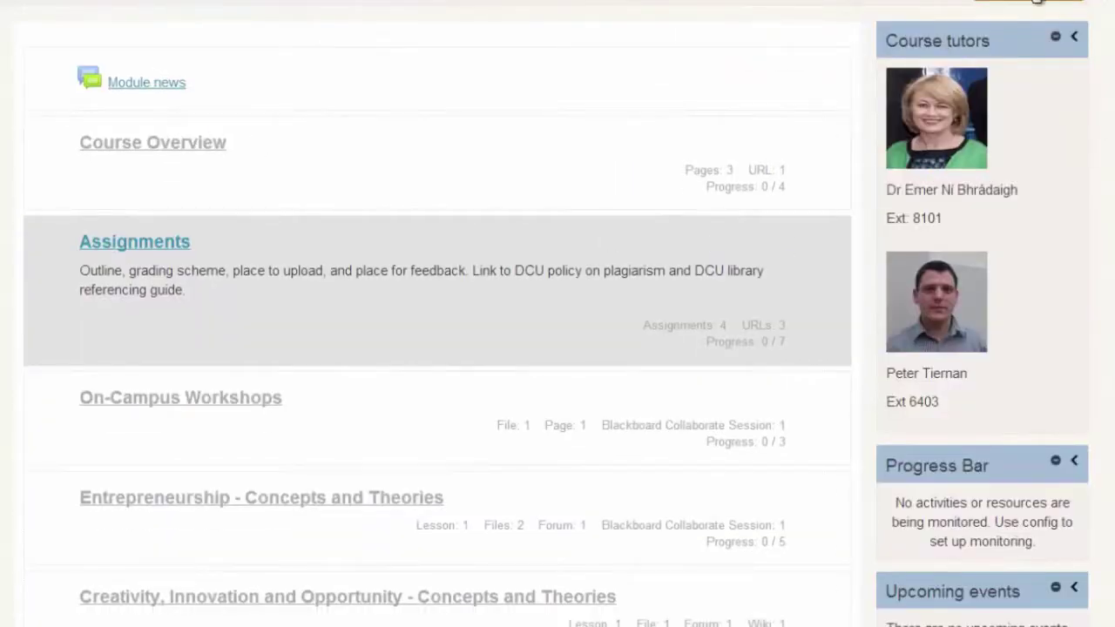
{"action": "left_click", "coordinate": [1035, 1]}
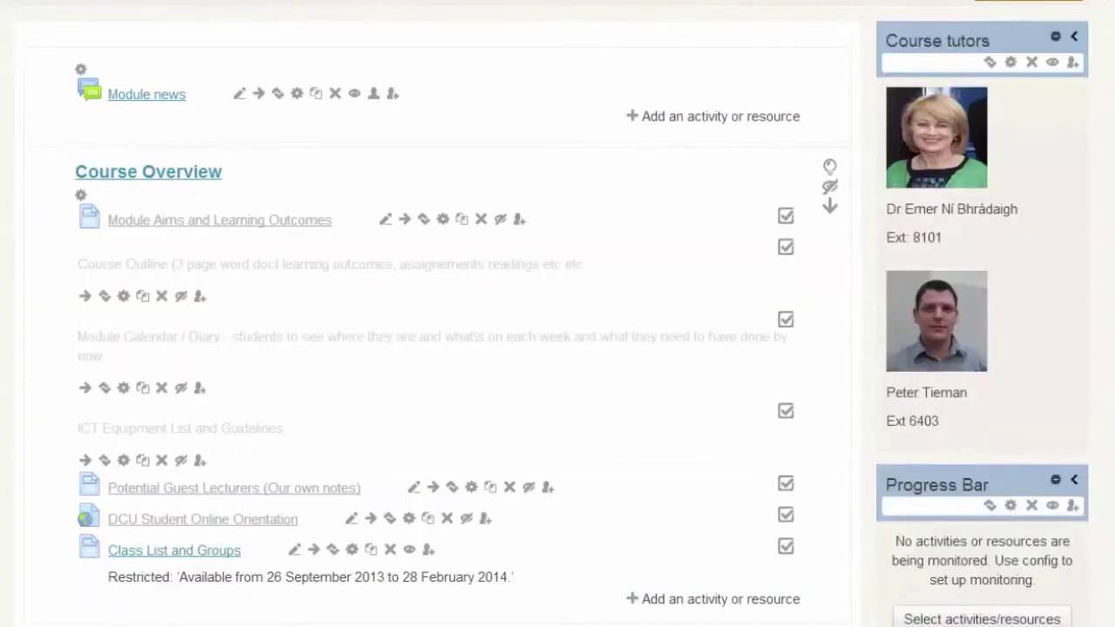
{"action": "scroll", "coordinate": [552, 314], "scroll_direction": "down", "scroll_amount": 1}
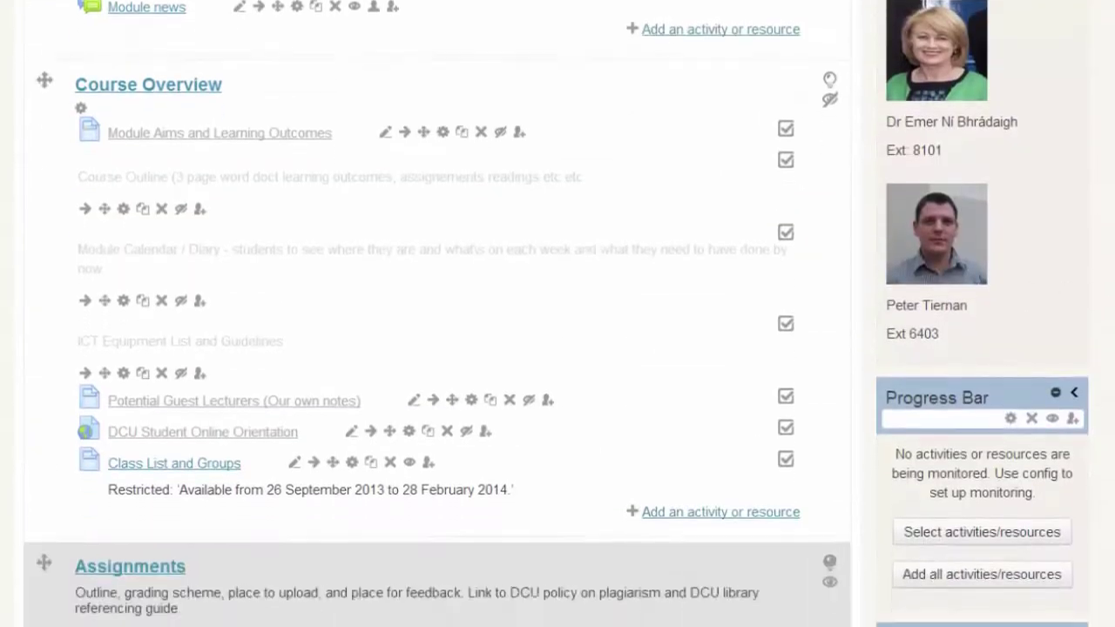
{"action": "left_click", "coordinate": [730, 514]}
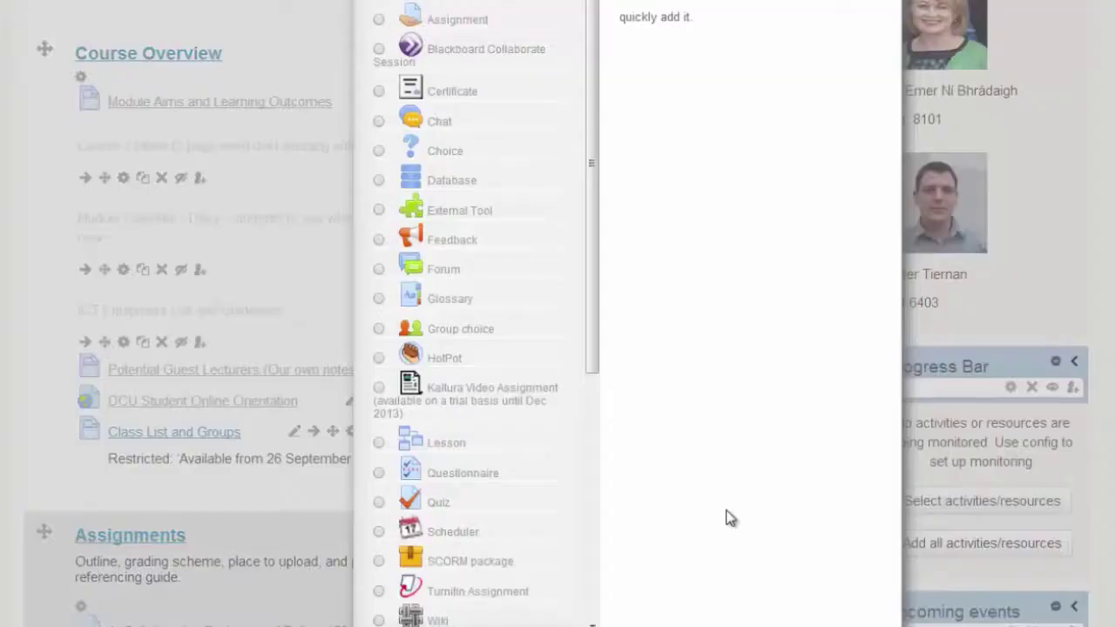
{"action": "left_click", "coordinate": [440, 276]}
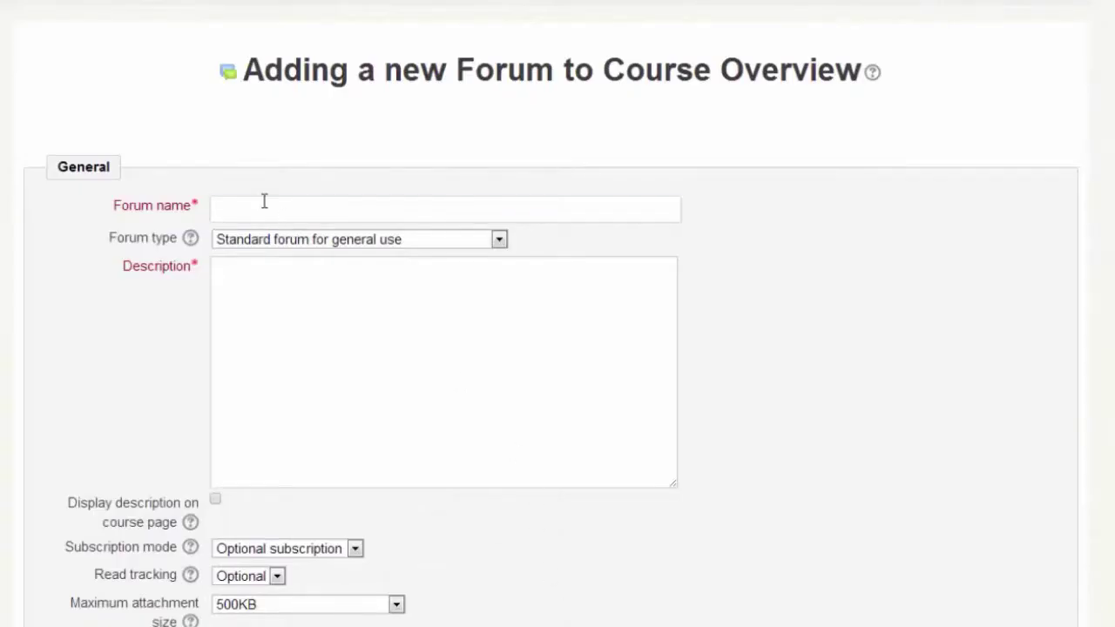
Name the new forum "Reflections" and enter "details" as its description.
{"action": "left_click", "coordinate": [264, 201]}
{"action": "type", "text": "Ref"}
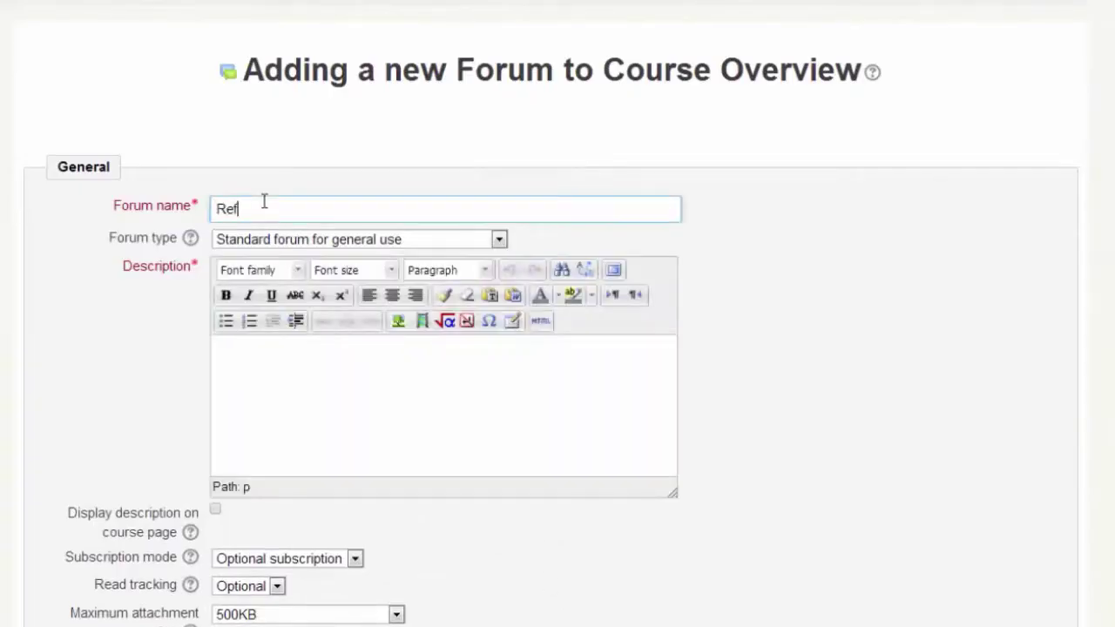
{"action": "type", "text": "lections"}
{"action": "left_click", "coordinate": [237, 357]}
{"action": "type", "text": "details"}
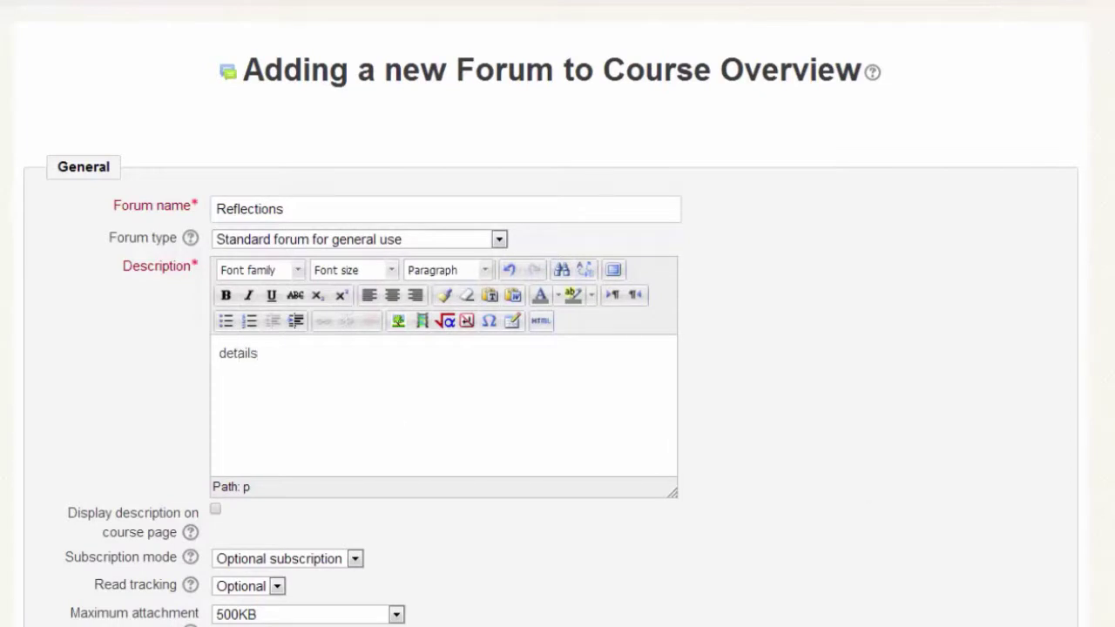
Assign the "individuals" grouping to the forum in its common module settings, then save and display it.
{"action": "scroll", "coordinate": [558, 314], "scroll_direction": "down", "scroll_amount": 6}
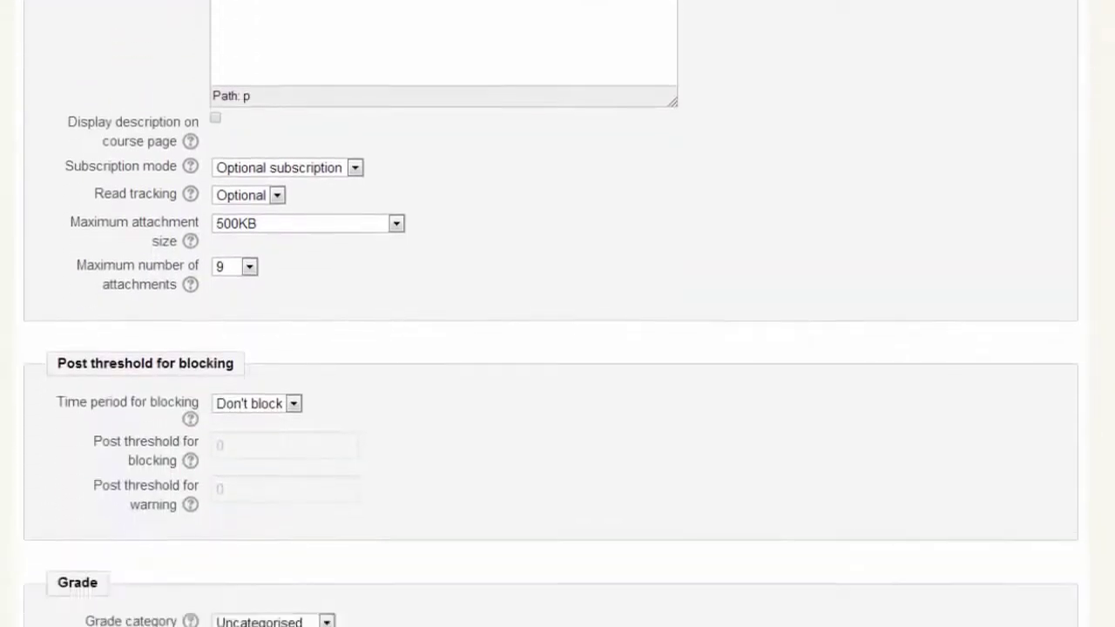
{"action": "scroll", "coordinate": [558, 314], "scroll_direction": "down", "scroll_amount": 5}
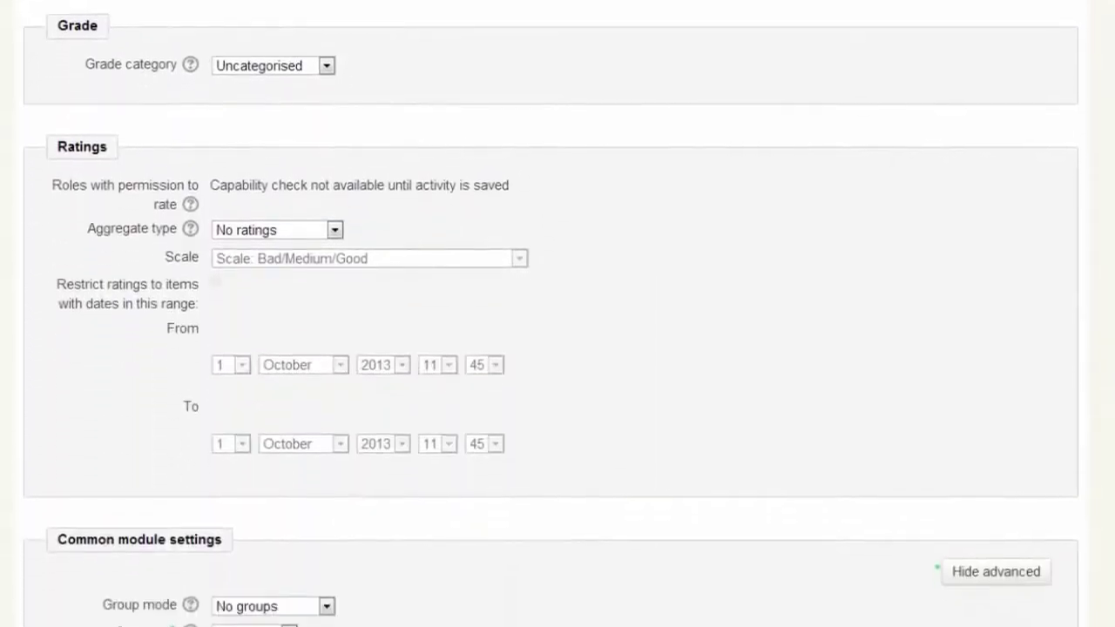
{"action": "scroll", "coordinate": [558, 313], "scroll_direction": "down", "scroll_amount": 1}
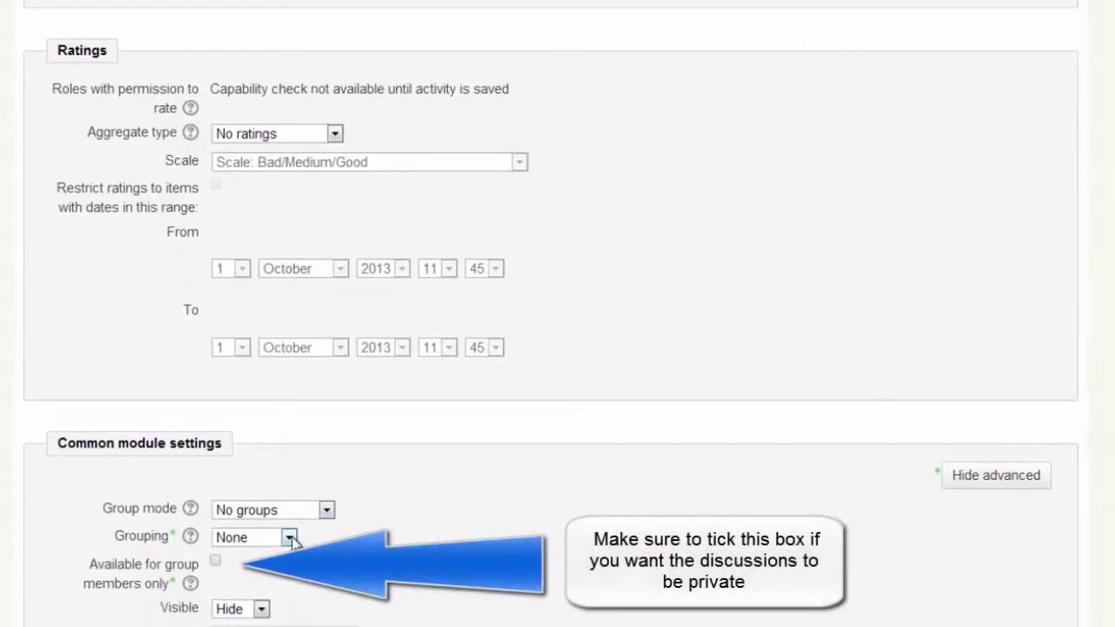
{"action": "left_click", "coordinate": [289, 538]}
{"action": "left_click", "coordinate": [271, 575]}
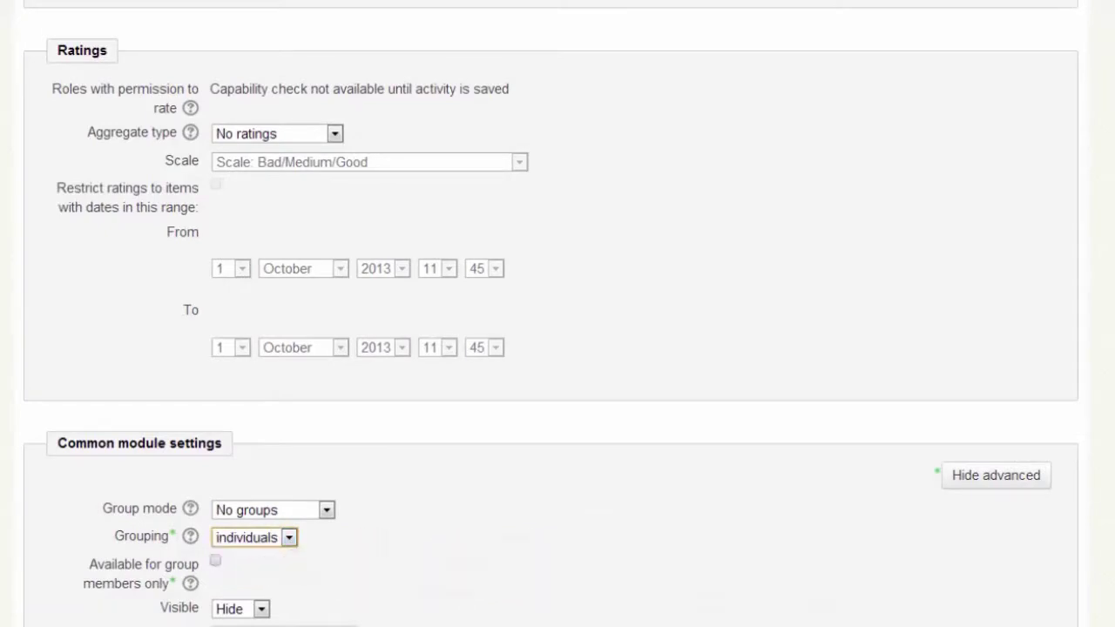
{"action": "scroll", "coordinate": [557, 348], "scroll_direction": "down", "scroll_amount": 15}
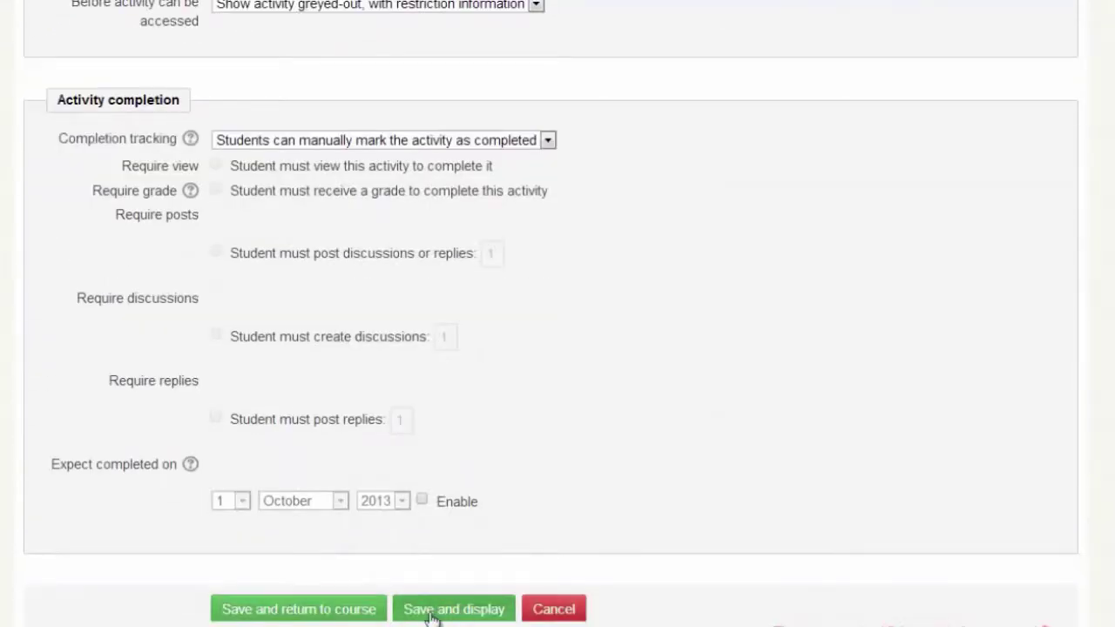
{"action": "left_click", "coordinate": [431, 614]}
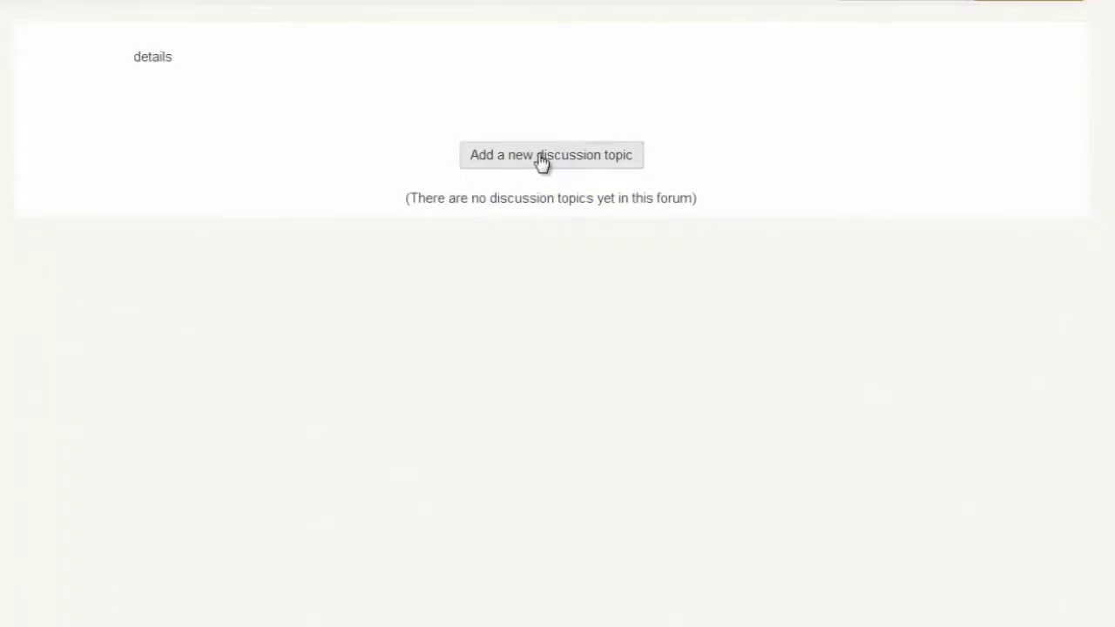
Post a new discussion topic with the subject "week 1 reflections" and the message "please reflect on week one".
{"action": "left_click", "coordinate": [540, 158]}
{"action": "left_click", "coordinate": [404, 39]}
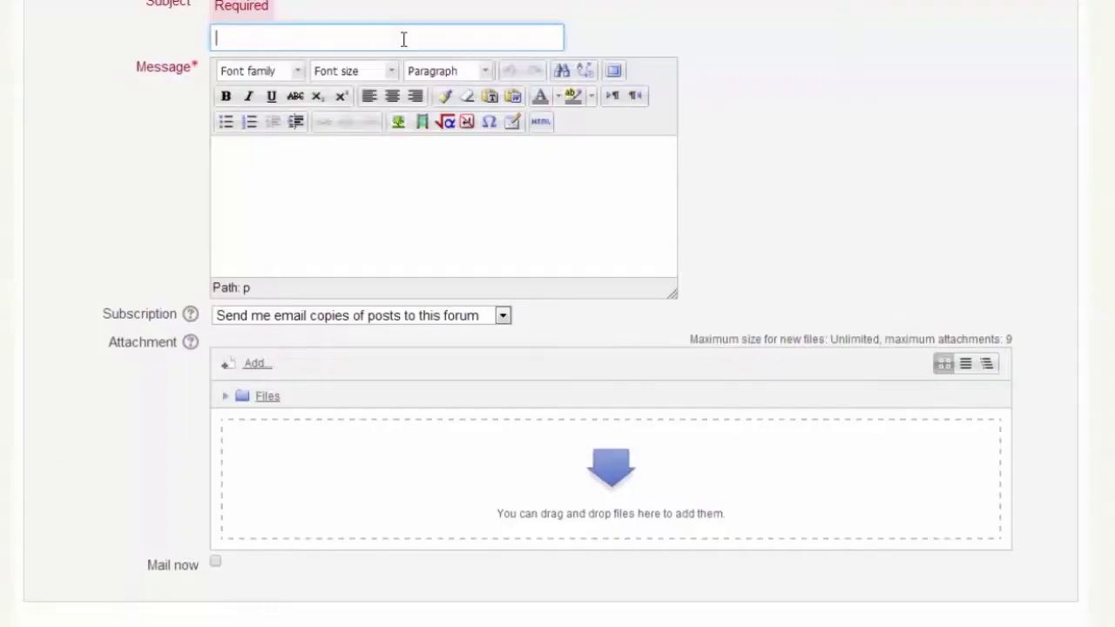
{"action": "type", "text": "week 1 reflections"}
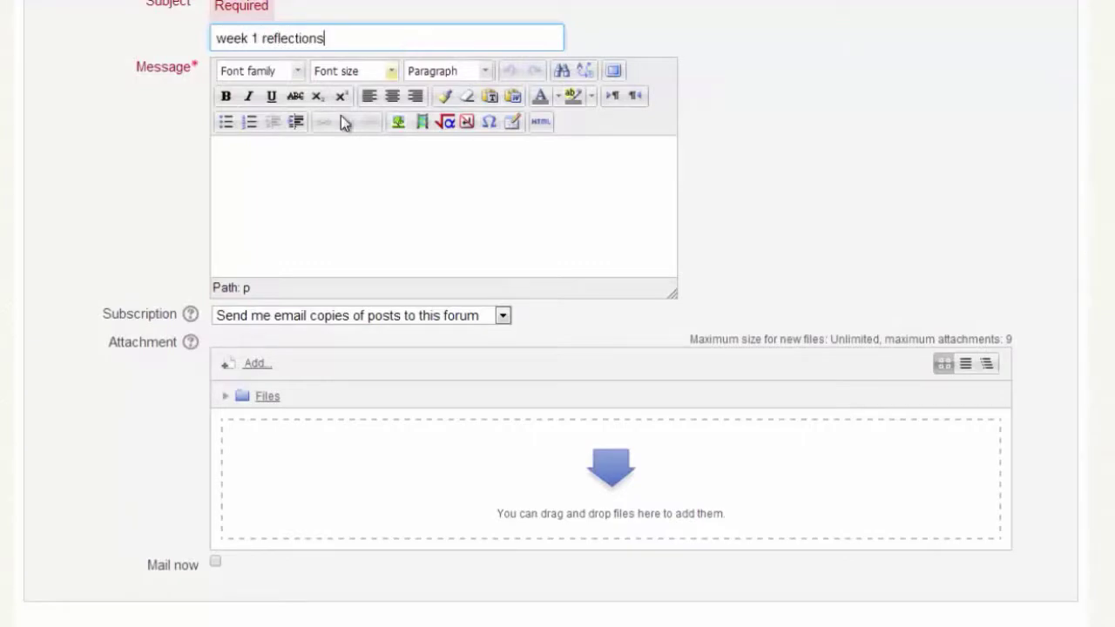
{"action": "left_click", "coordinate": [328, 155]}
{"action": "type", "text": "please"}
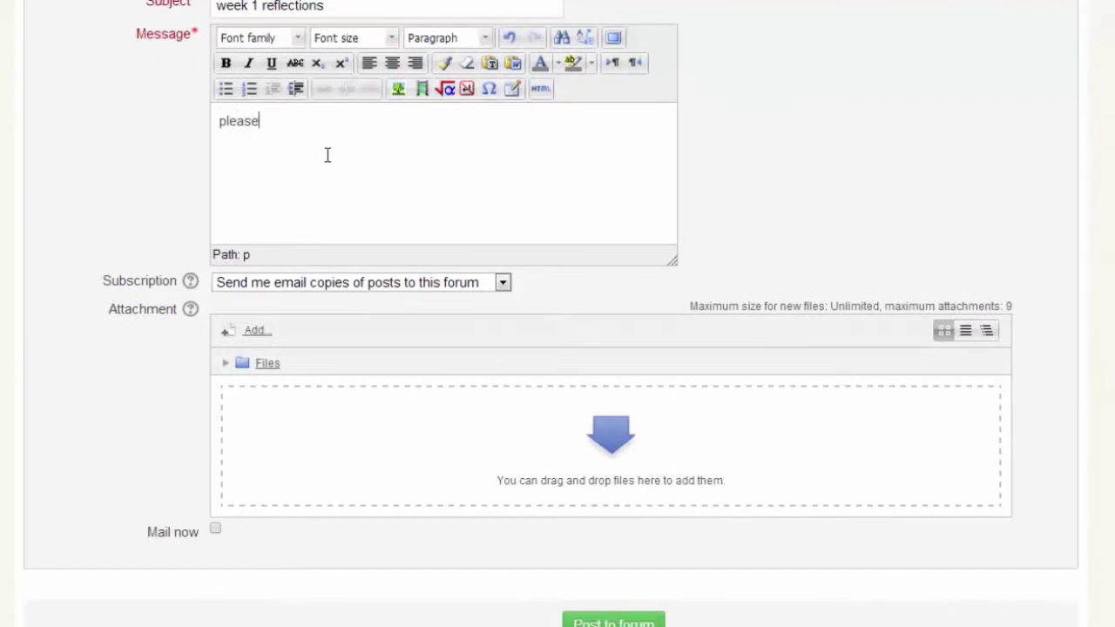
{"action": "type", "text": " reflect on week one"}
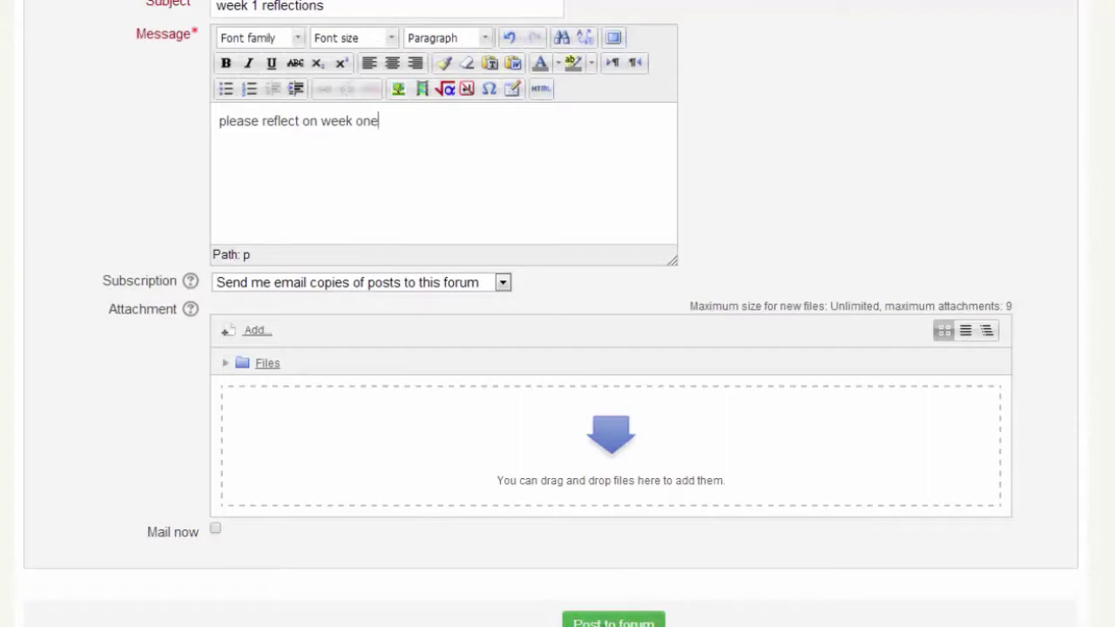
{"action": "left_click", "coordinate": [615, 621]}
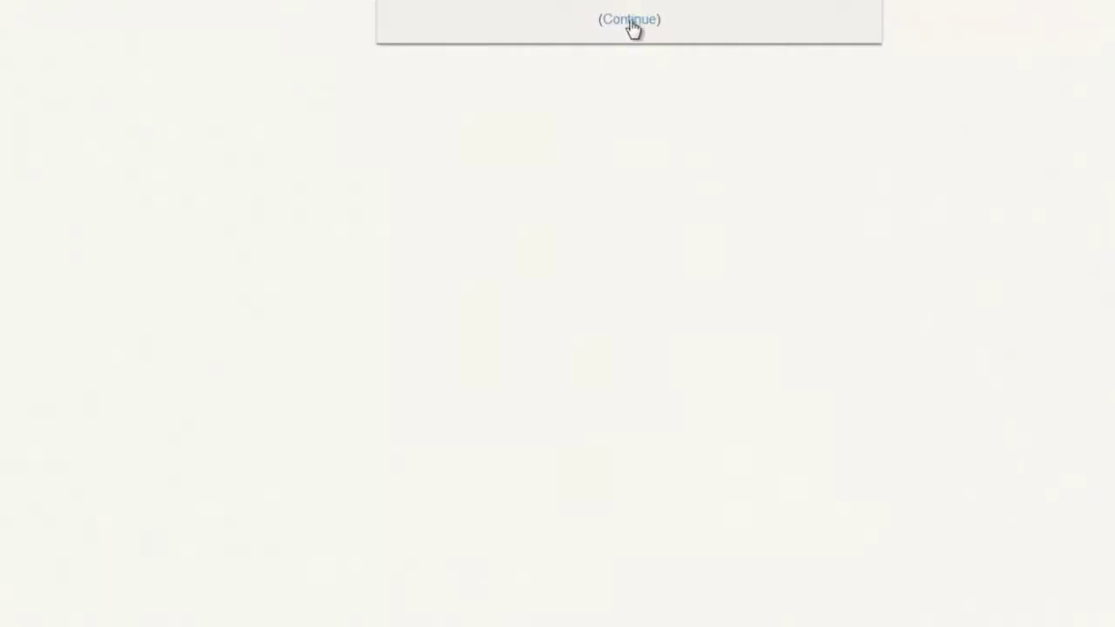
{"action": "left_click", "coordinate": [629, 22]}
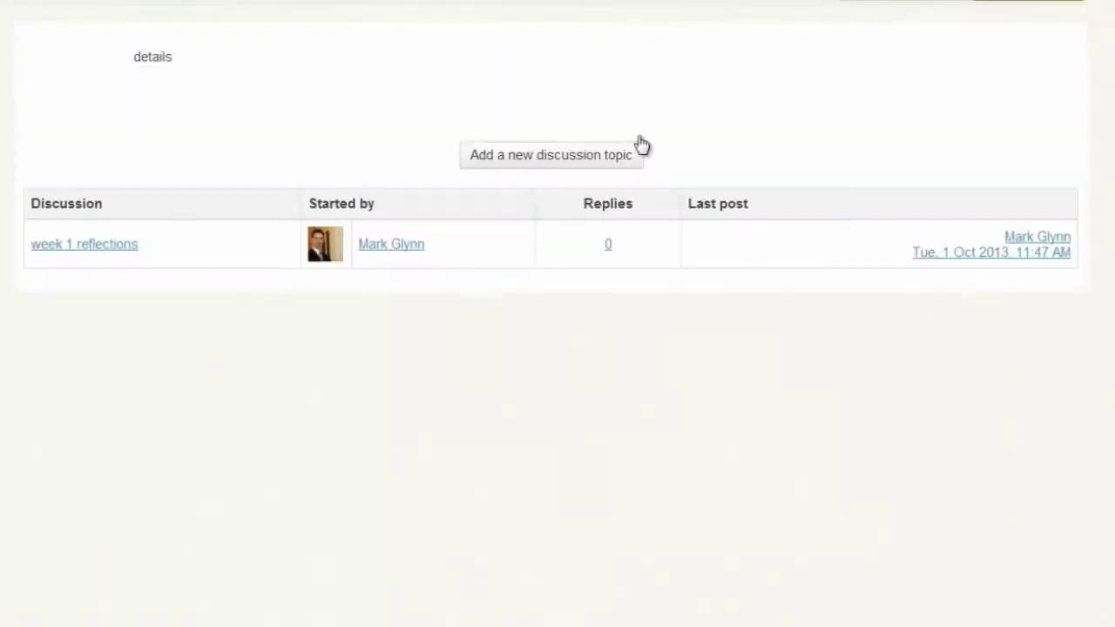